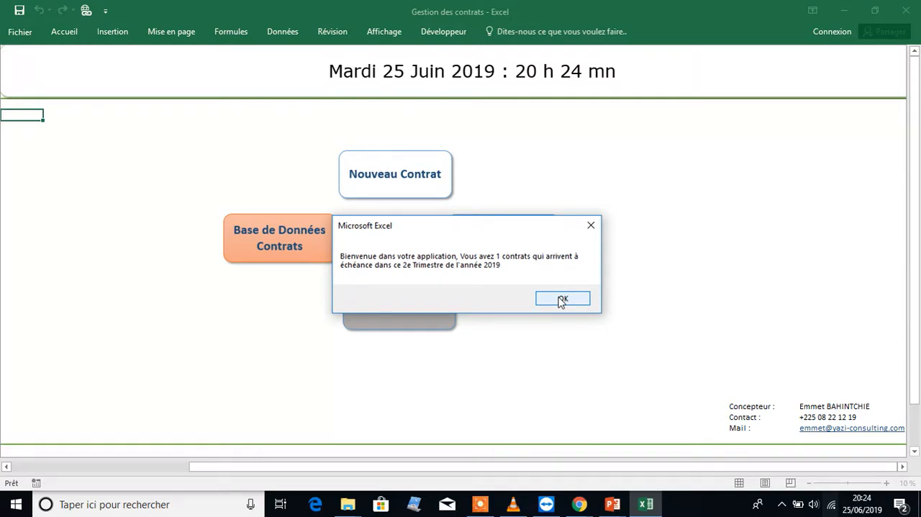
Acknowledge the welcome notice, look through the contracts ending this month, and close their list
{"action": "left_click", "coordinate": [562, 299]}
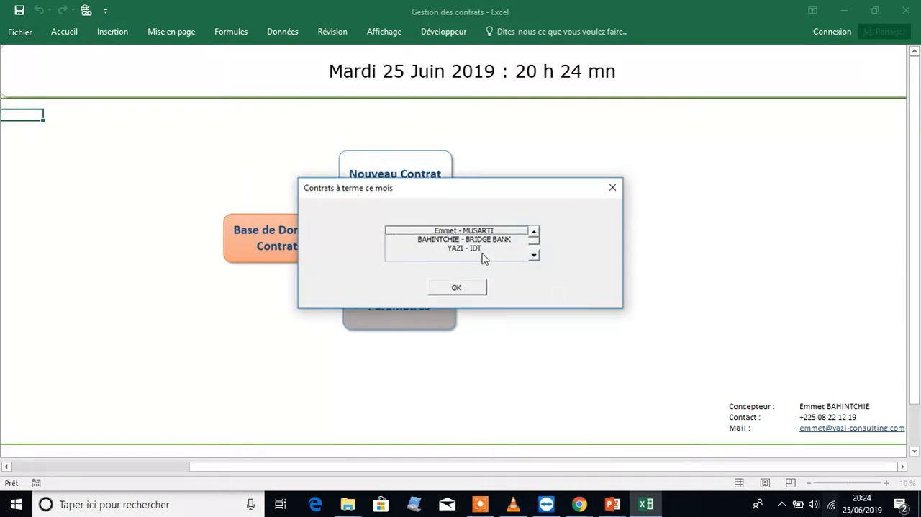
{"action": "left_click", "coordinate": [458, 232]}
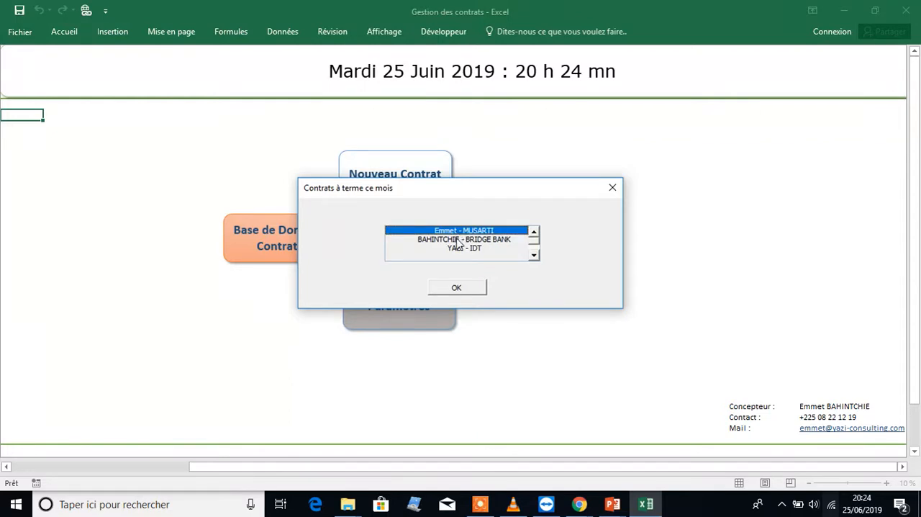
{"action": "left_click", "coordinate": [456, 240]}
{"action": "left_click", "coordinate": [457, 248]}
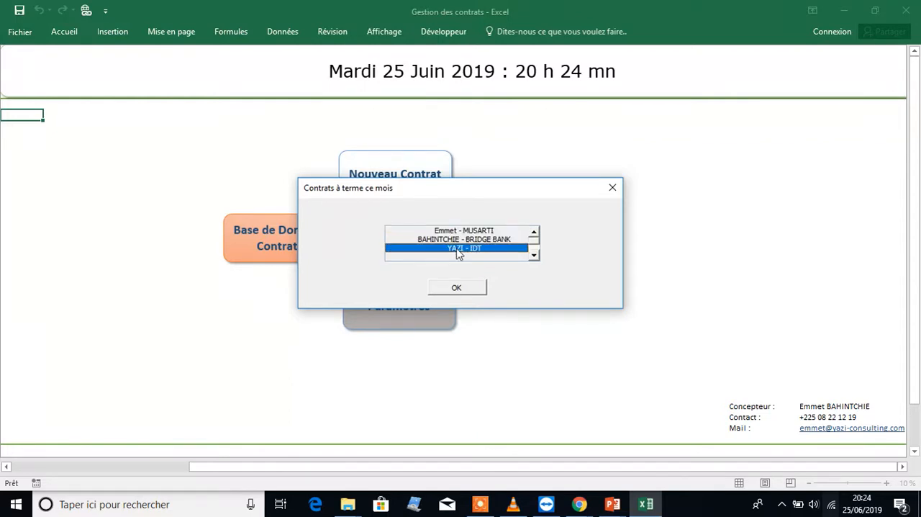
{"action": "left_click", "coordinate": [483, 288]}
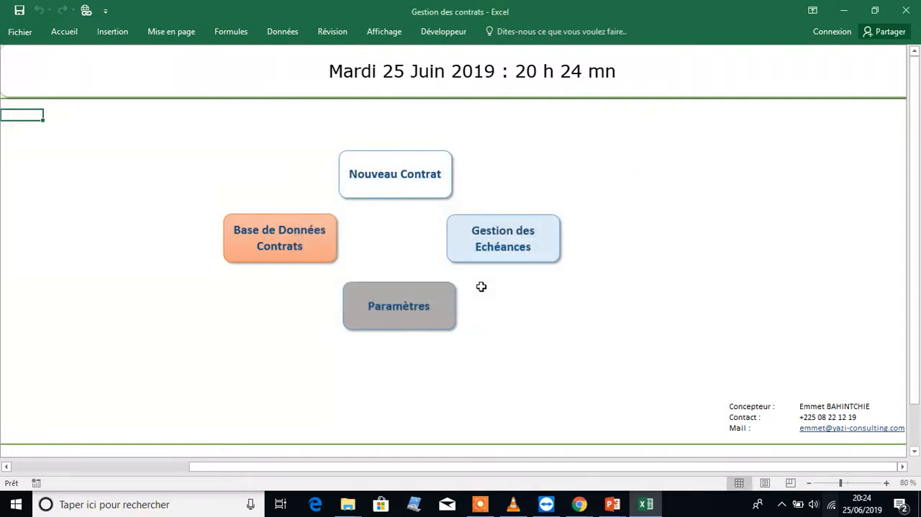
In the new contract form, set the contract type to VENTE ESPACE PUBLICITAIRE and clear the nature of rights
{"action": "left_click", "coordinate": [397, 194]}
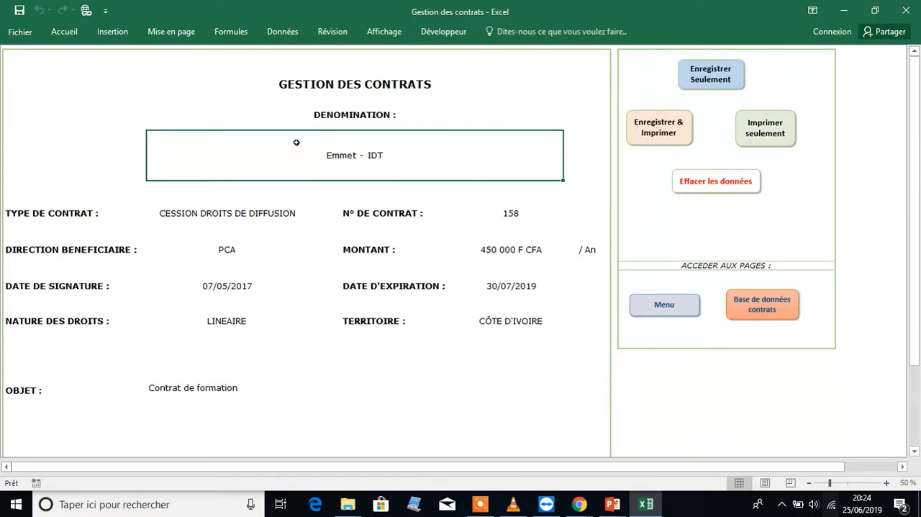
{"action": "left_click", "coordinate": [274, 214]}
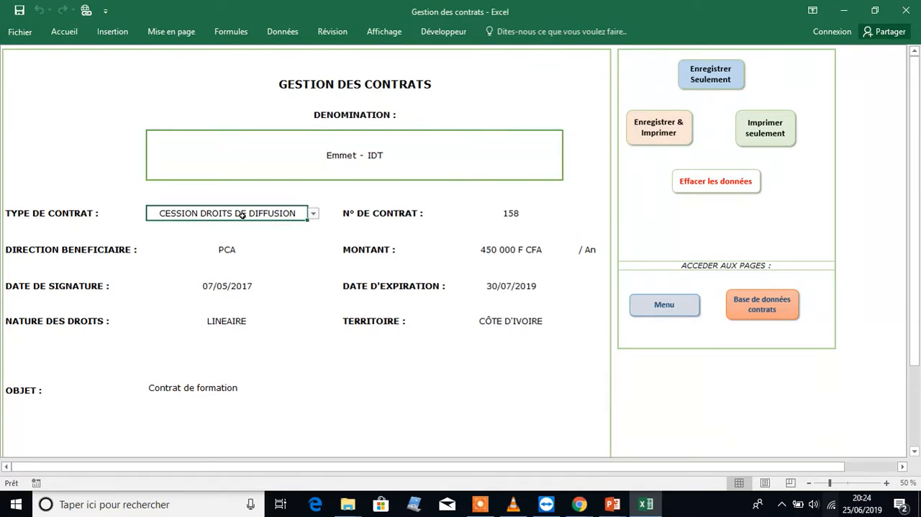
{"action": "left_click", "coordinate": [313, 213]}
{"action": "left_click", "coordinate": [247, 233]}
{"action": "left_click", "coordinate": [216, 321]}
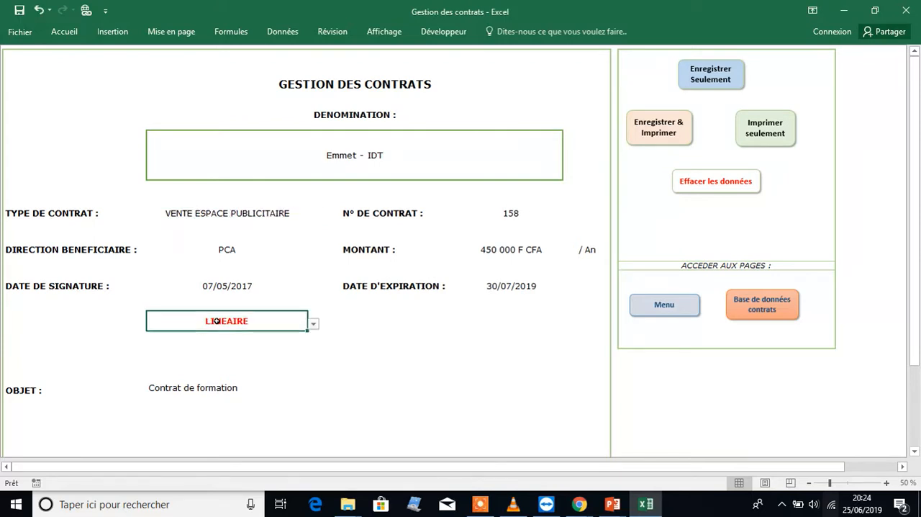
{"action": "key", "text": "Delete"}
Set the contract's Direction bénéficiaire to DFC
{"action": "left_click", "coordinate": [227, 249]}
{"action": "left_click", "coordinate": [313, 255]}
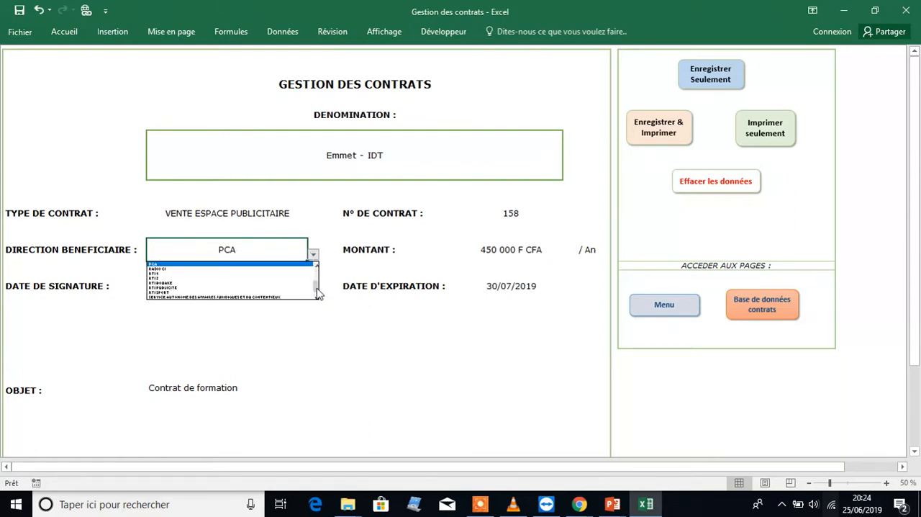
{"action": "left_click_drag", "start_coordinate": [317, 287], "coordinate": [317, 270]}
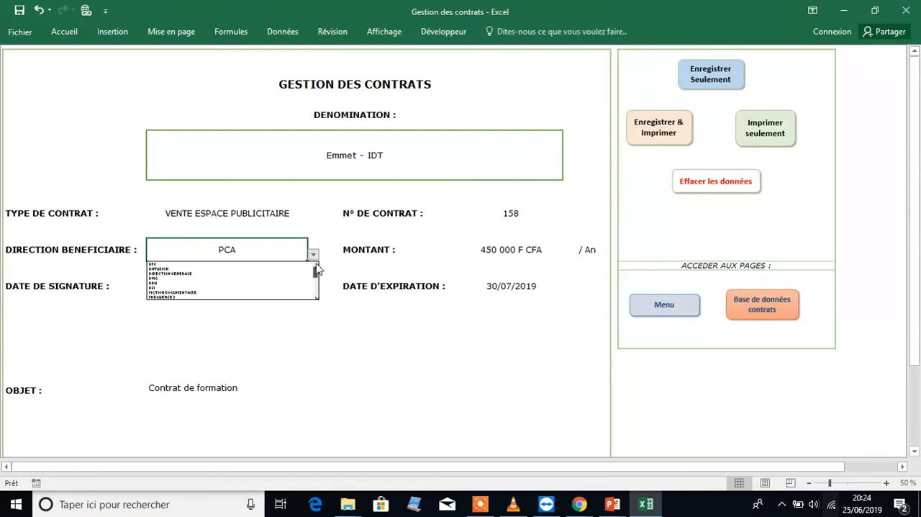
{"action": "left_click", "coordinate": [236, 264]}
Set the contract amount's periodicity to / Semaine and go over the signature and expiry date fields
{"action": "left_click", "coordinate": [519, 255]}
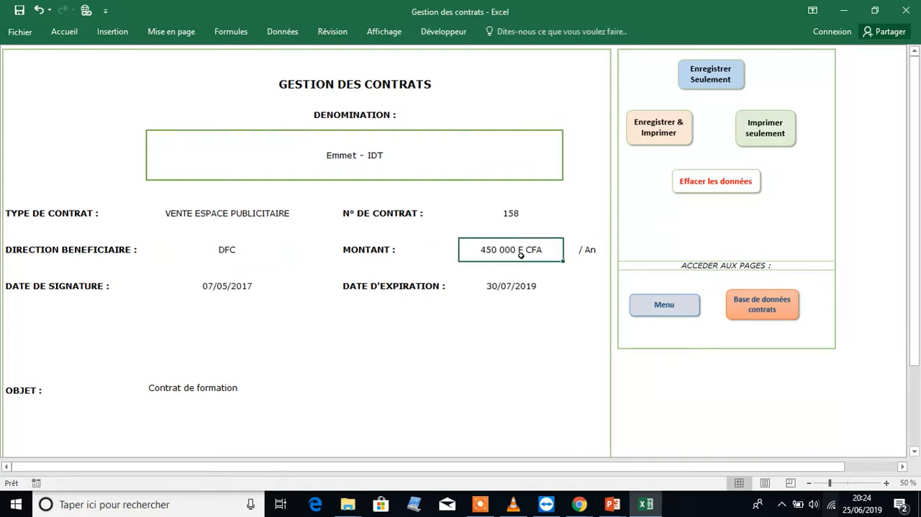
{"action": "left_click", "coordinate": [593, 251]}
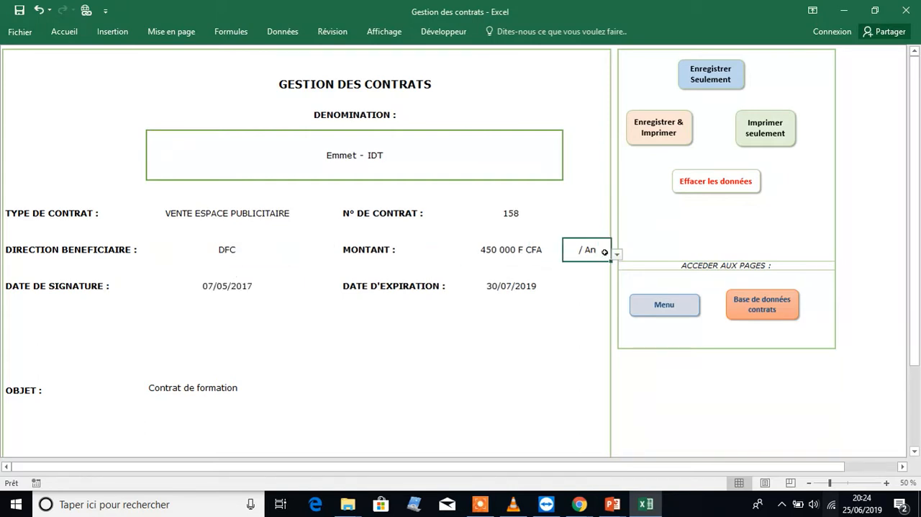
{"action": "left_click", "coordinate": [617, 254]}
{"action": "left_click", "coordinate": [593, 268]}
{"action": "left_click", "coordinate": [212, 289]}
{"action": "left_click", "coordinate": [498, 293]}
Replace the contract's Objet text with "Contrat de formation Excel"
{"action": "left_click", "coordinate": [204, 403]}
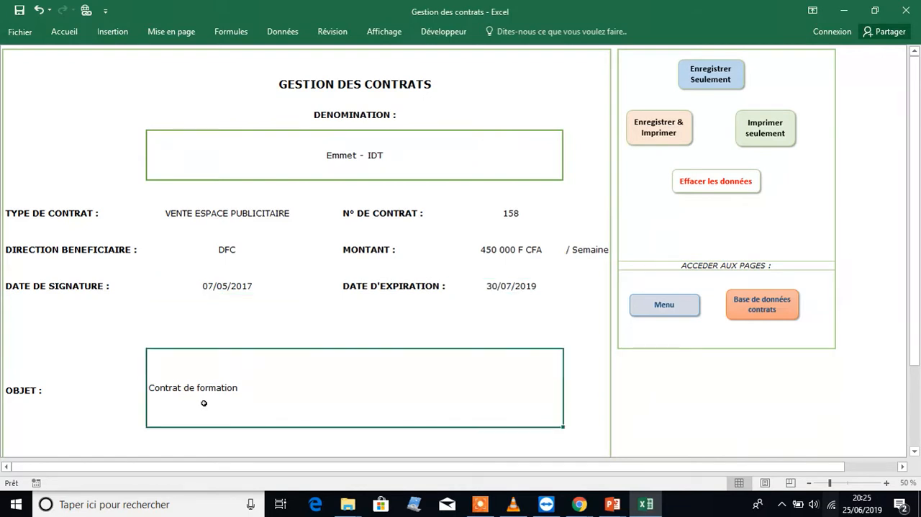
{"action": "left_click_drag", "start_coordinate": [916, 298], "coordinate": [917, 338]}
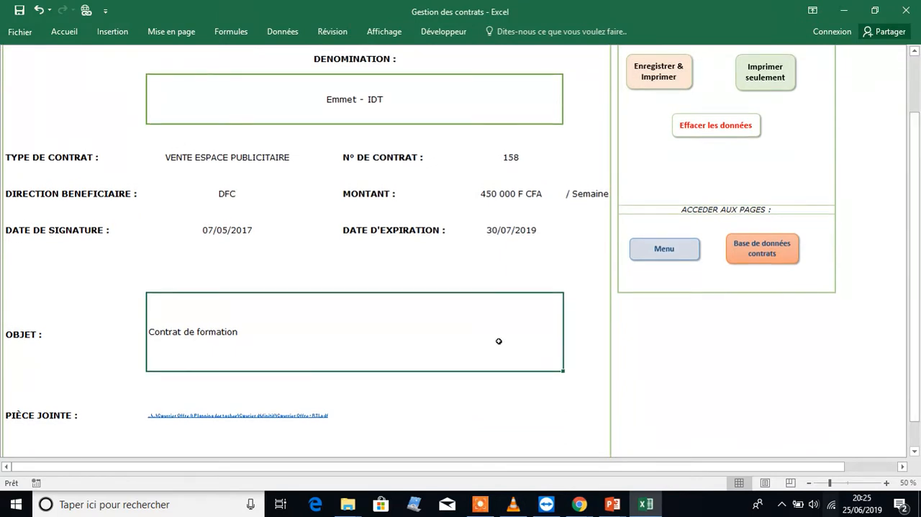
{"action": "type", "text": "Co"}
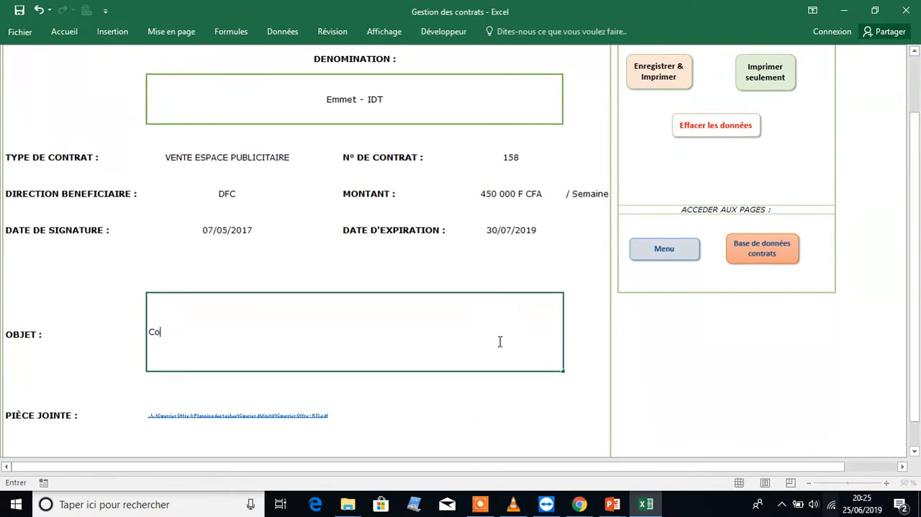
{"action": "type", "text": "ntrat de formation Excel"}
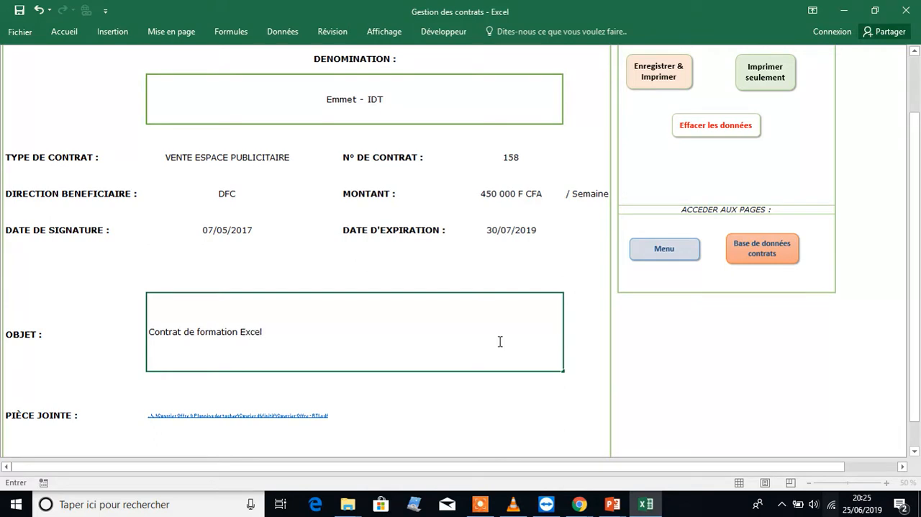
{"action": "key", "text": "Return"}
Replace the Pièce jointe with a hyperlink to the PDF Courrier Offre - RTI from the desktop's Courrier définitif subfolder, and open the link
{"action": "key", "text": "Delete"}
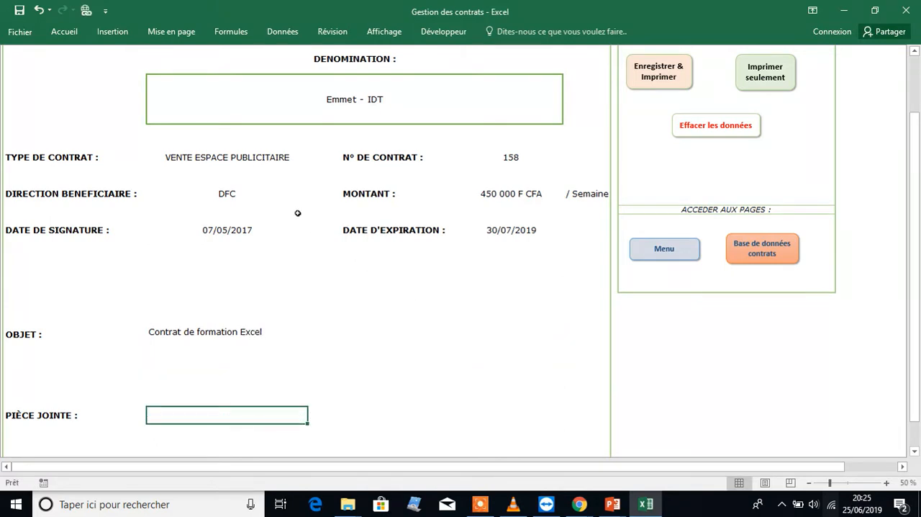
{"action": "left_click", "coordinate": [86, 9]}
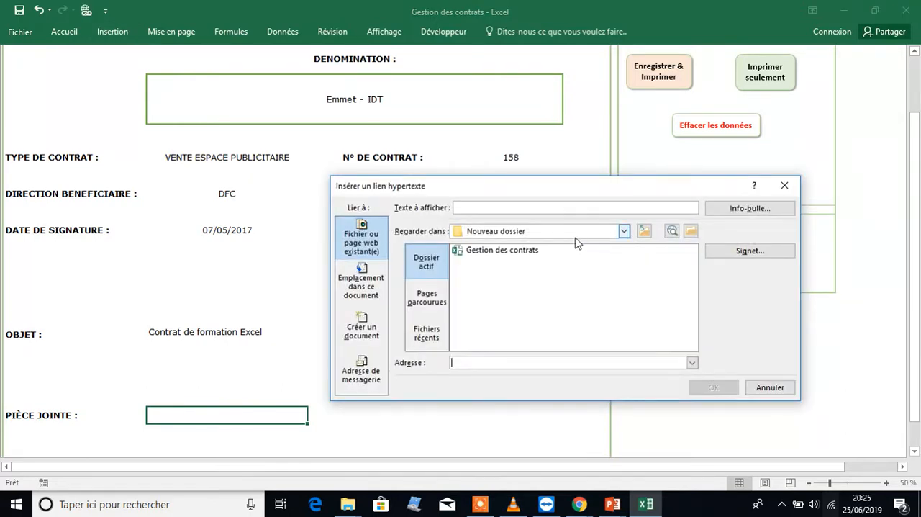
{"action": "left_click", "coordinate": [624, 231]}
{"action": "left_click", "coordinate": [533, 245]}
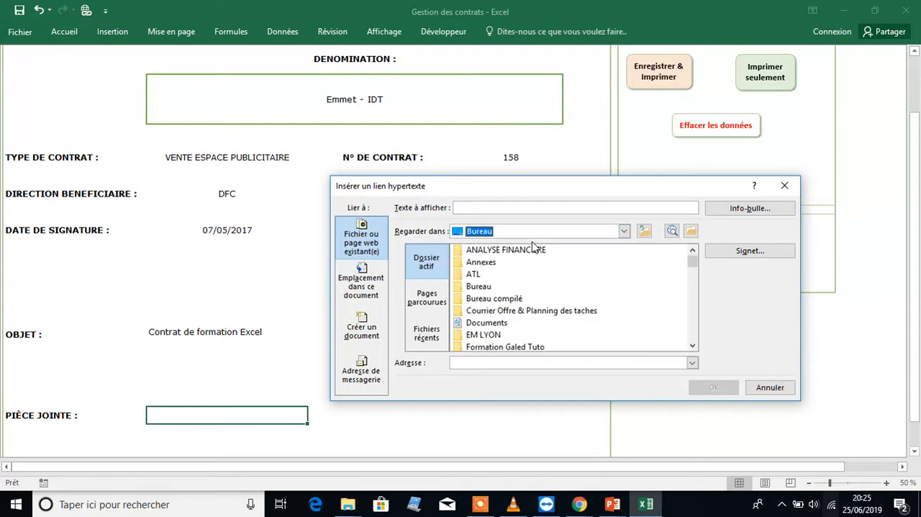
{"action": "double_click", "coordinate": [504, 314]}
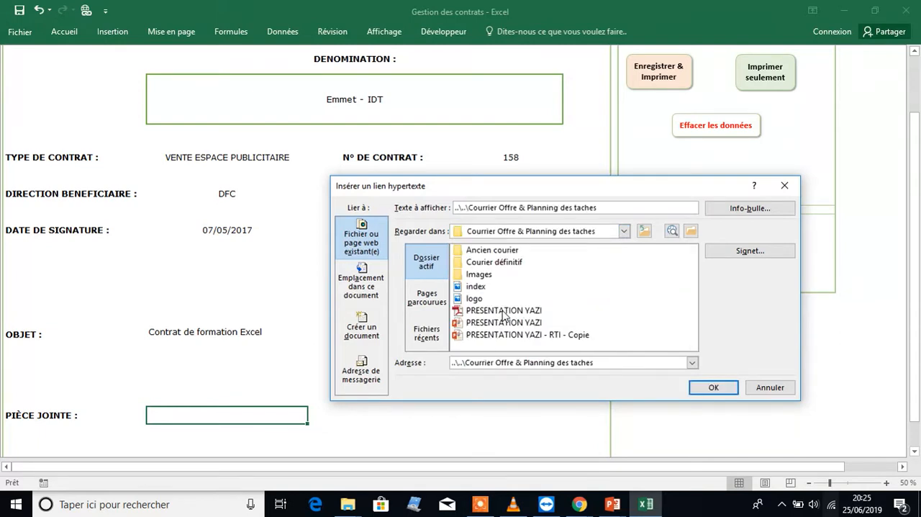
{"action": "double_click", "coordinate": [489, 263]}
{"action": "left_click", "coordinate": [484, 311]}
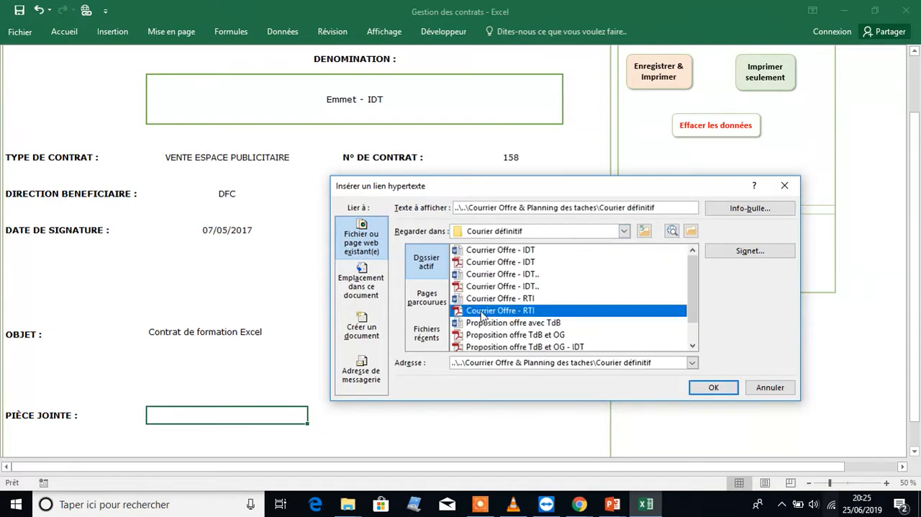
{"action": "left_click", "coordinate": [713, 387]}
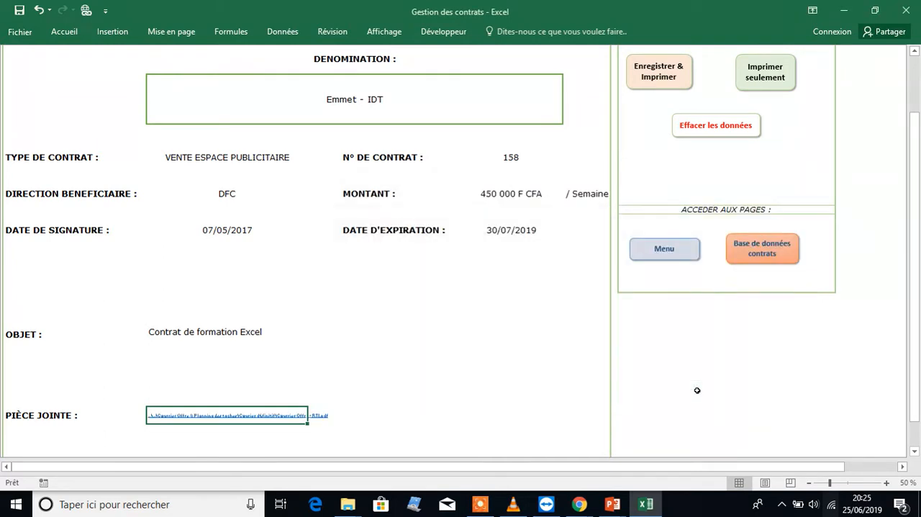
{"action": "left_click", "coordinate": [219, 416]}
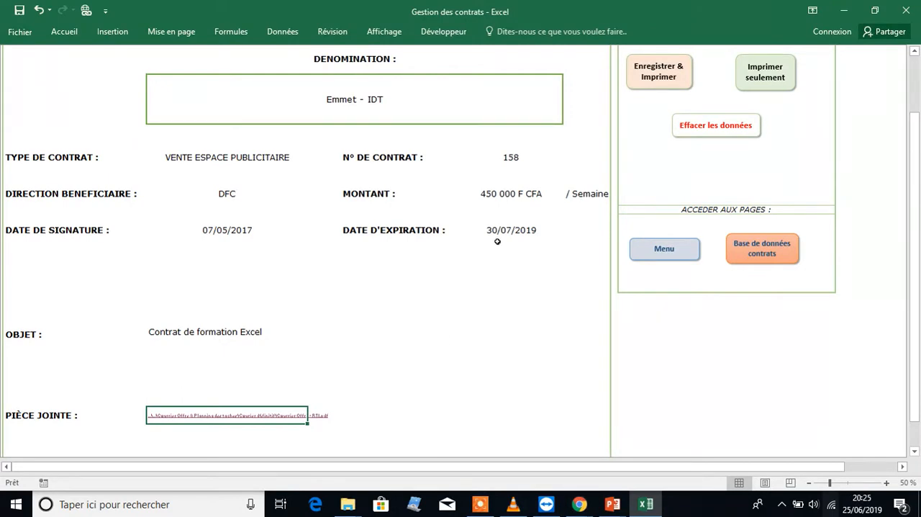
Save the contract without printing and check its new row in the contract database
{"action": "left_click_drag", "start_coordinate": [914, 151], "coordinate": [914, 93]}
{"action": "left_click", "coordinate": [707, 77]}
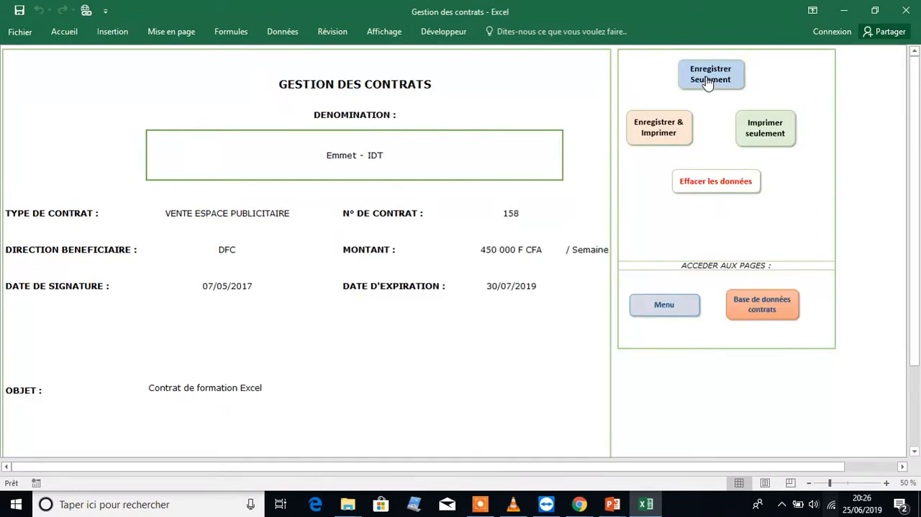
{"action": "left_click", "coordinate": [752, 299]}
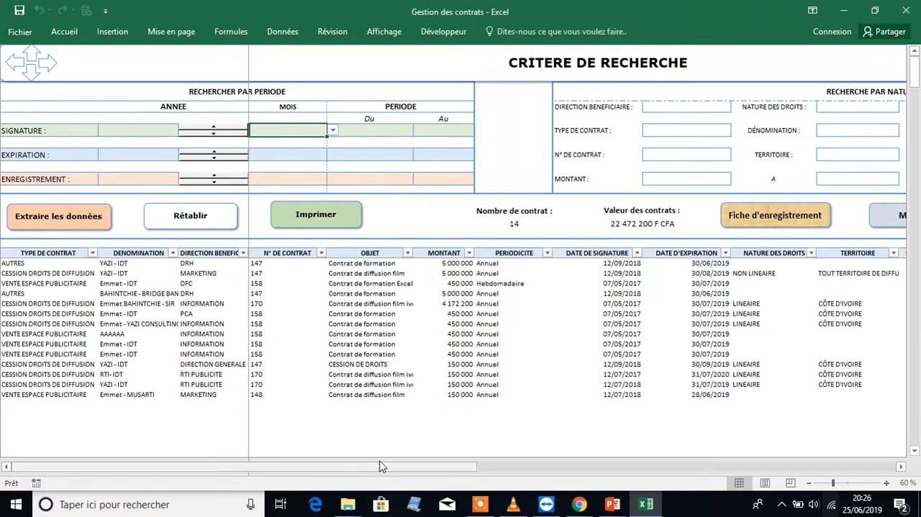
{"action": "left_click_drag", "start_coordinate": [379, 466], "coordinate": [352, 470]}
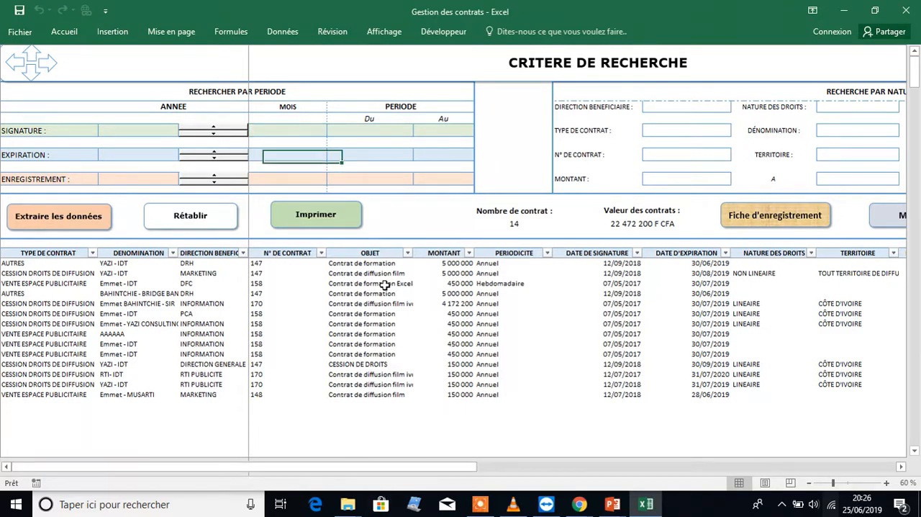
{"action": "left_click_drag", "start_coordinate": [373, 284], "coordinate": [105, 284]}
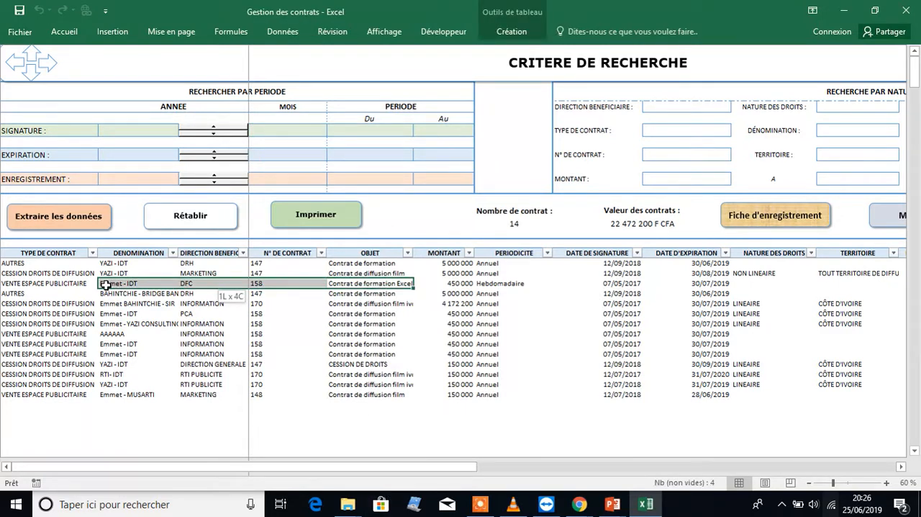
{"action": "left_click", "coordinate": [358, 282]}
Enter the contract party's first name as the Dénomination criterion and extract the matching contracts
{"action": "left_click", "coordinate": [842, 128]}
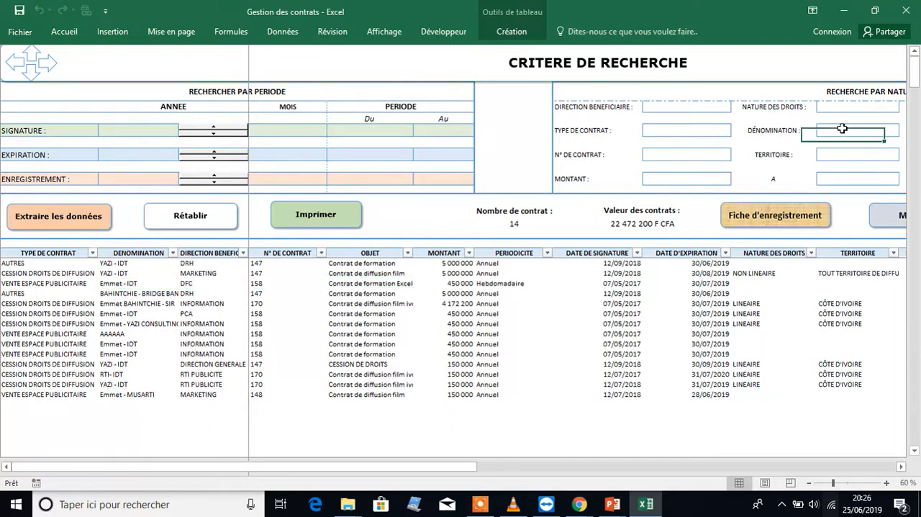
{"action": "type", "text": "EMMET"}
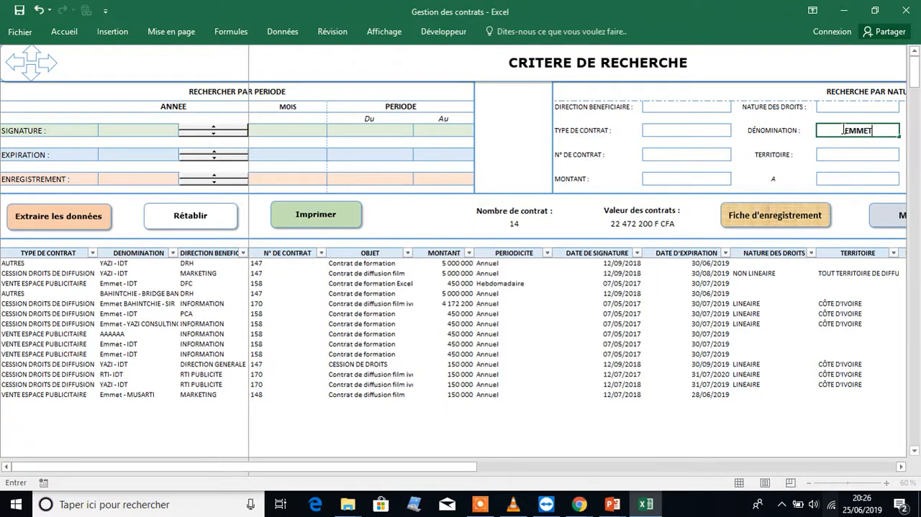
{"action": "key", "text": "Return"}
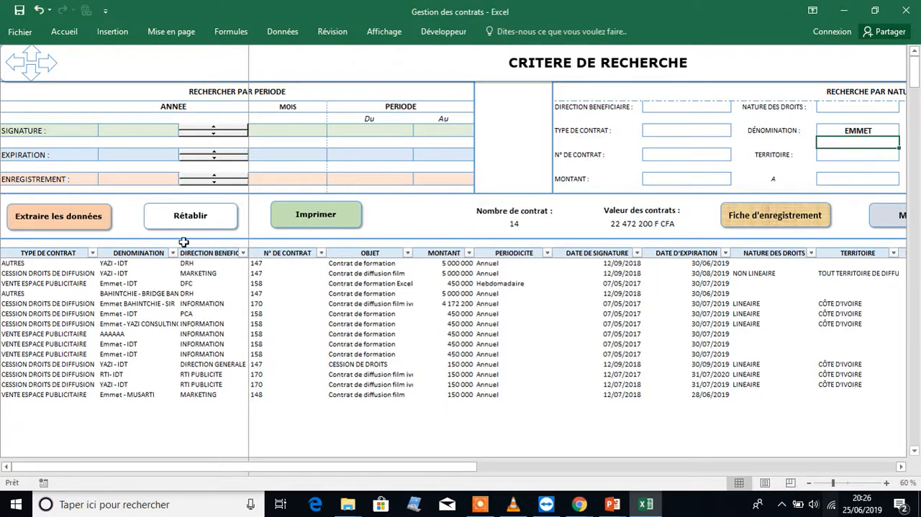
{"action": "left_click", "coordinate": [86, 224]}
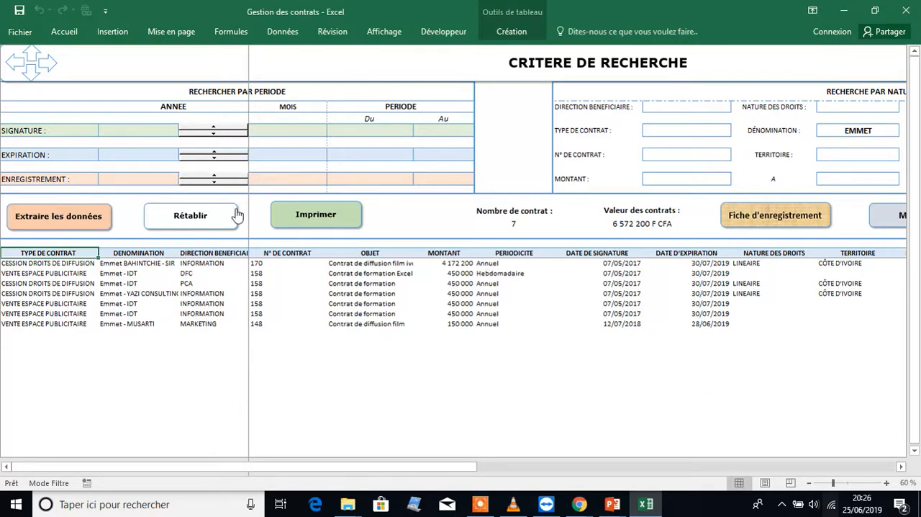
Extract the contracts that also have an expiry year of 2019 and month Juin, and restore the full contract list
{"action": "left_click", "coordinate": [197, 152]}
{"action": "left_click", "coordinate": [197, 155]}
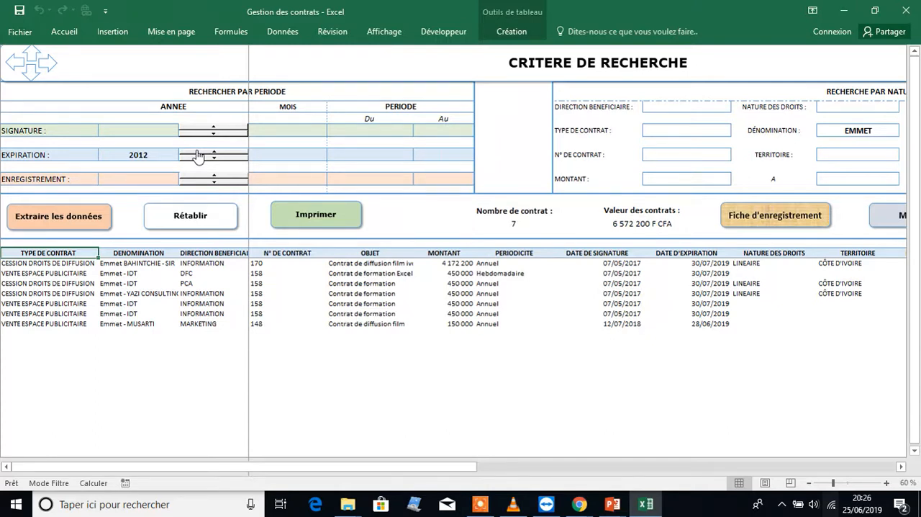
{"action": "left_click", "coordinate": [198, 156]}
{"action": "left_click", "coordinate": [198, 155]}
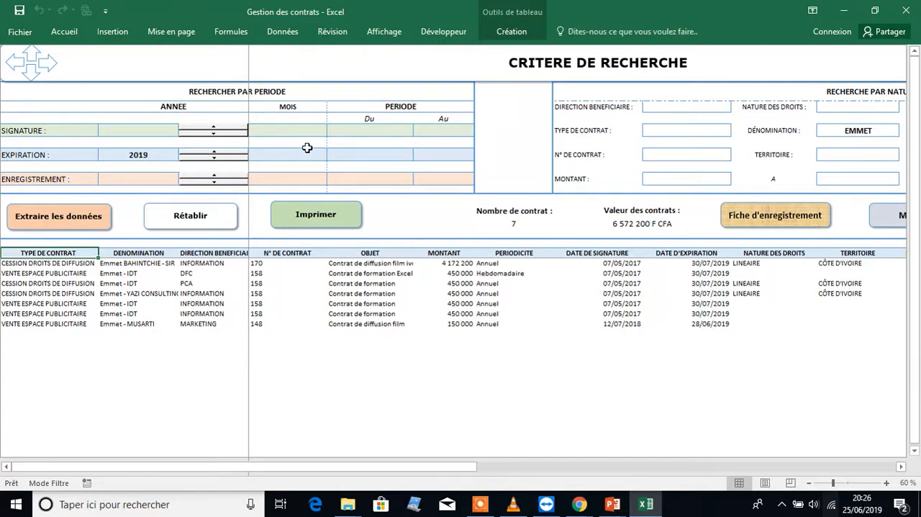
{"action": "left_click", "coordinate": [307, 152]}
{"action": "left_click", "coordinate": [332, 154]}
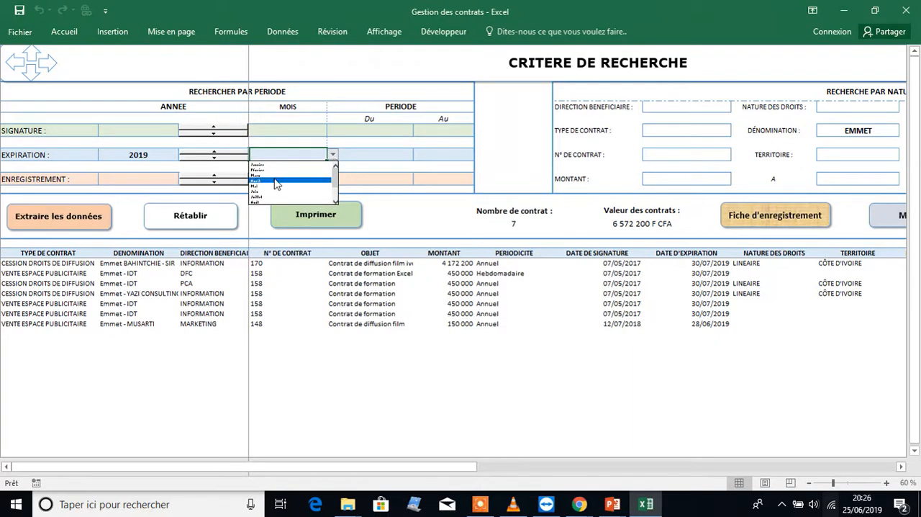
{"action": "left_click", "coordinate": [261, 192]}
{"action": "left_click", "coordinate": [57, 217]}
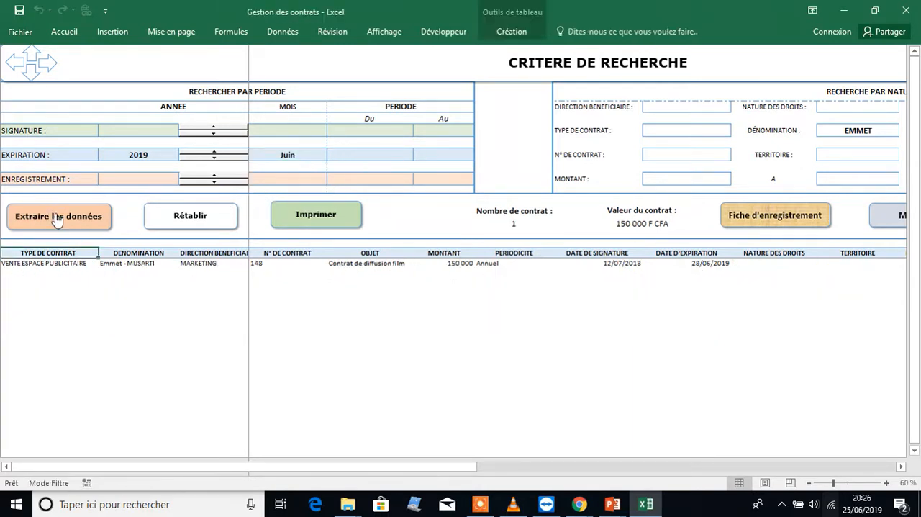
{"action": "left_click", "coordinate": [199, 223]}
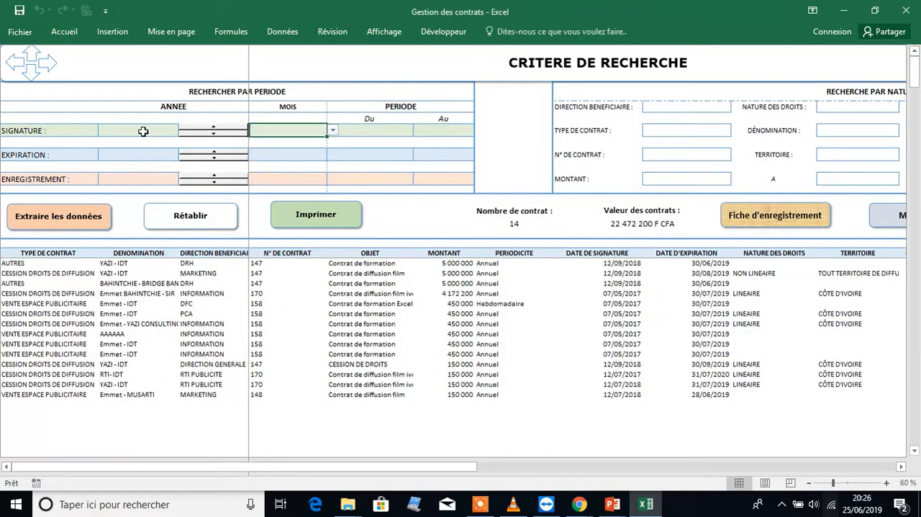
Set the signature year criterion to 2017 and extract the matching contracts from the database
{"action": "left_click", "coordinate": [199, 128]}
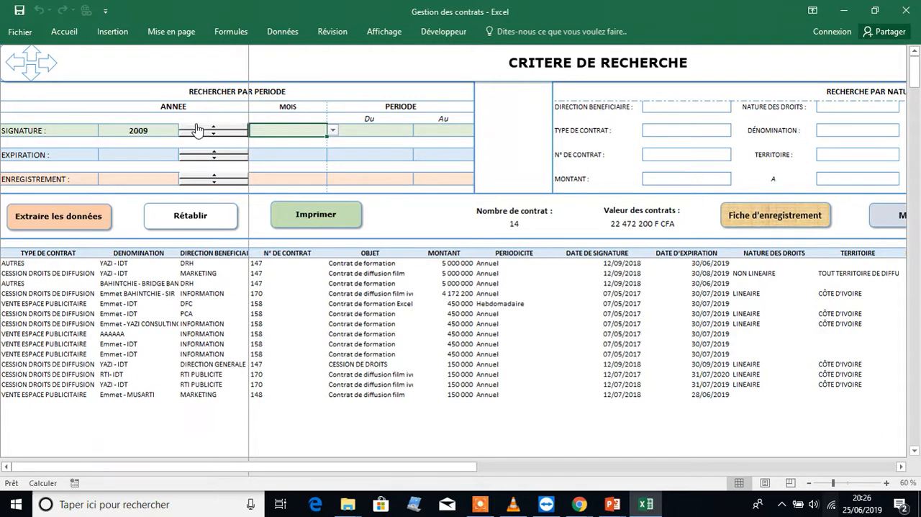
{"action": "left_click", "coordinate": [197, 128]}
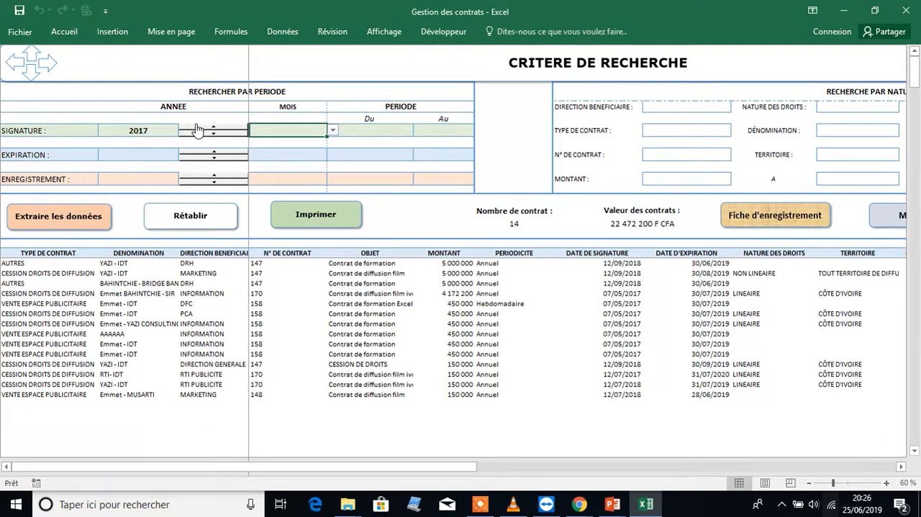
{"action": "left_click", "coordinate": [70, 211]}
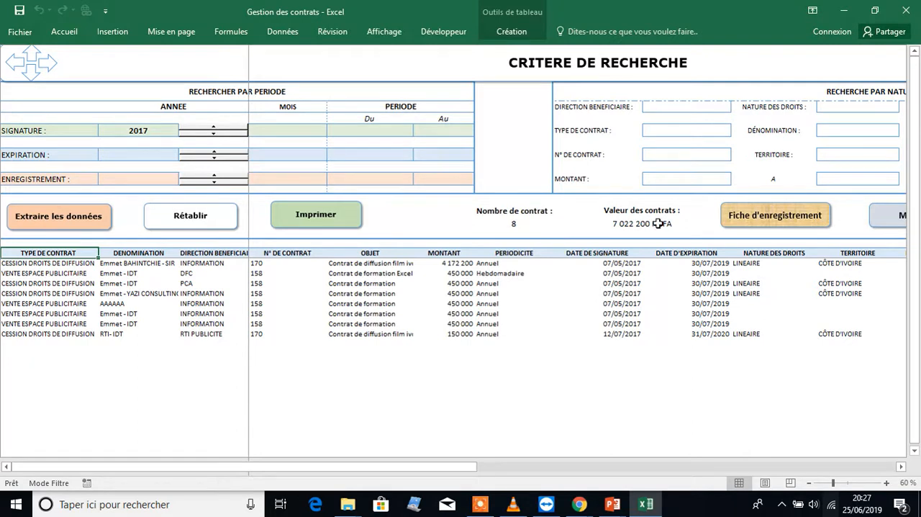
Open the Gestion des Echéances page from the main menu and filter the contracts by expiry year 2019
{"action": "left_click", "coordinate": [882, 217]}
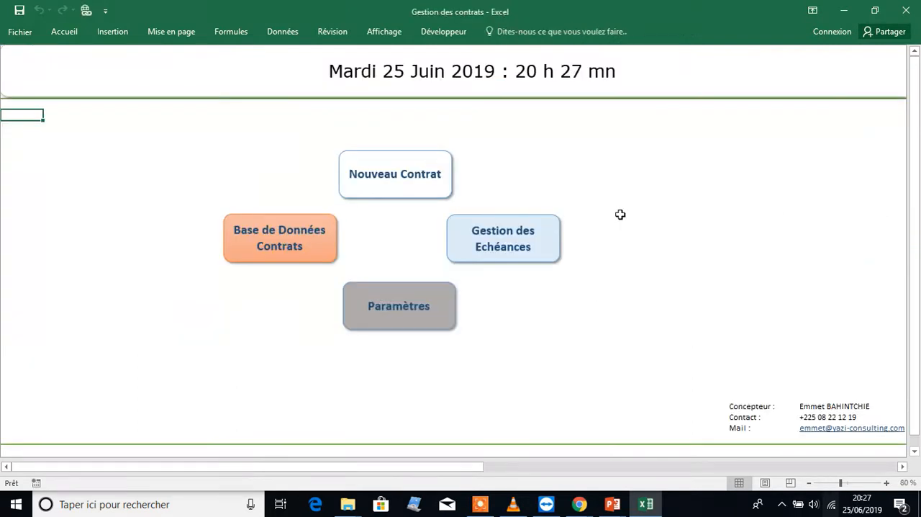
{"action": "left_click", "coordinate": [536, 233]}
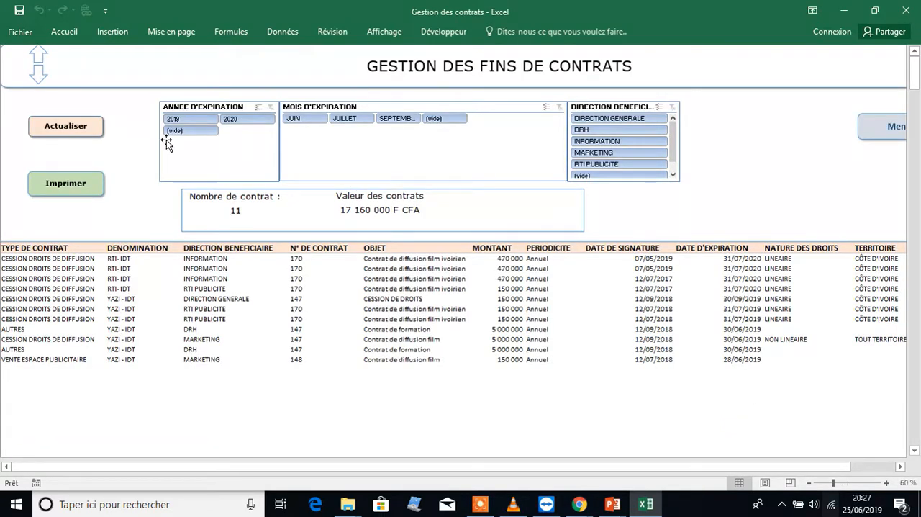
{"action": "left_click", "coordinate": [207, 122]}
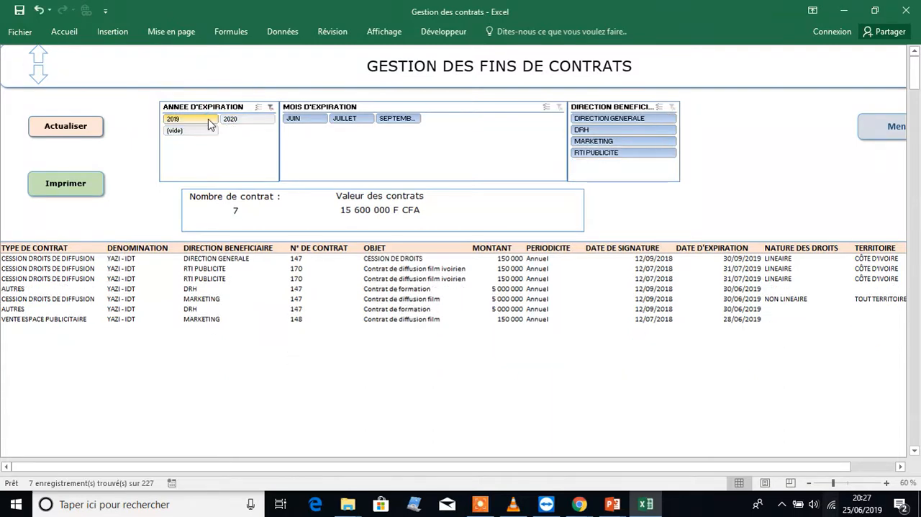
Filter the 2019 expiring contracts by beneficiary department, showing MARKETING, RTI PUBLICITE and DIRECTION GENERALE one after another
{"action": "left_click", "coordinate": [624, 142]}
{"action": "left_click", "coordinate": [625, 153]}
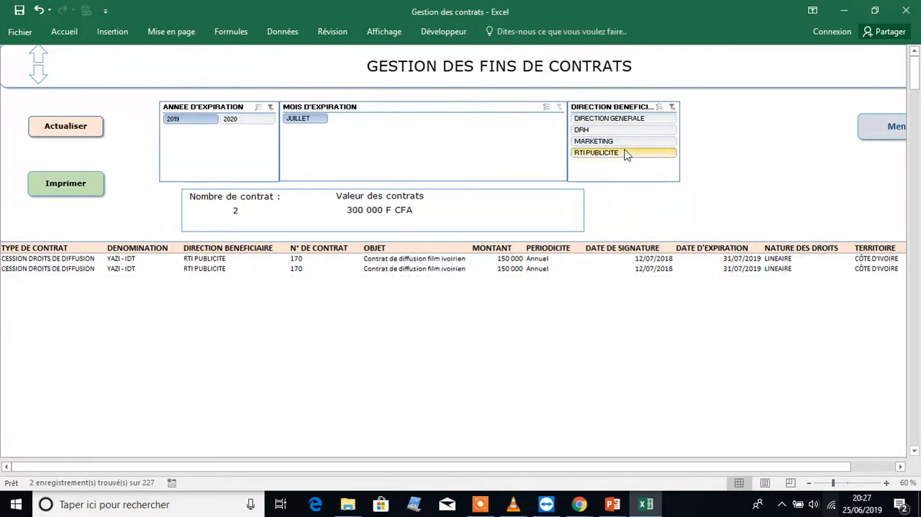
{"action": "left_click", "coordinate": [623, 118]}
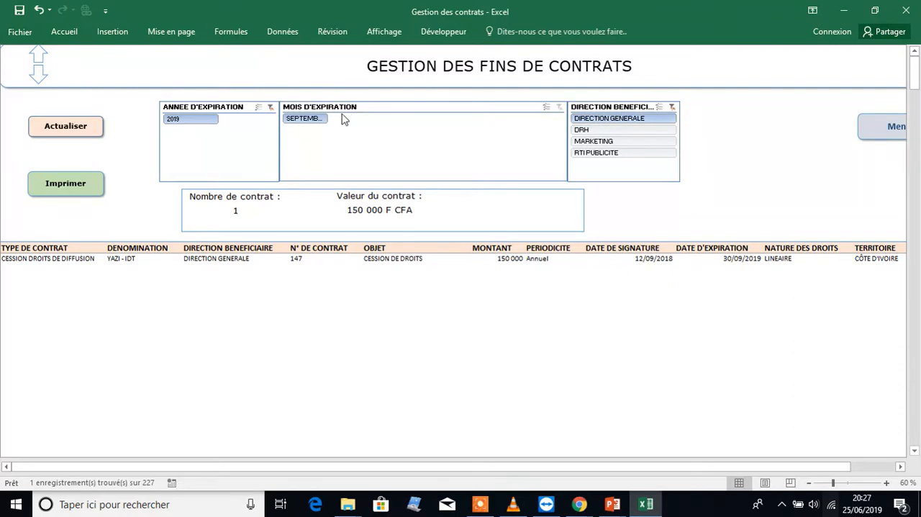
Clear the expiry year and beneficiary department filters, and return through the main menu to the contract database
{"action": "left_click", "coordinate": [272, 107]}
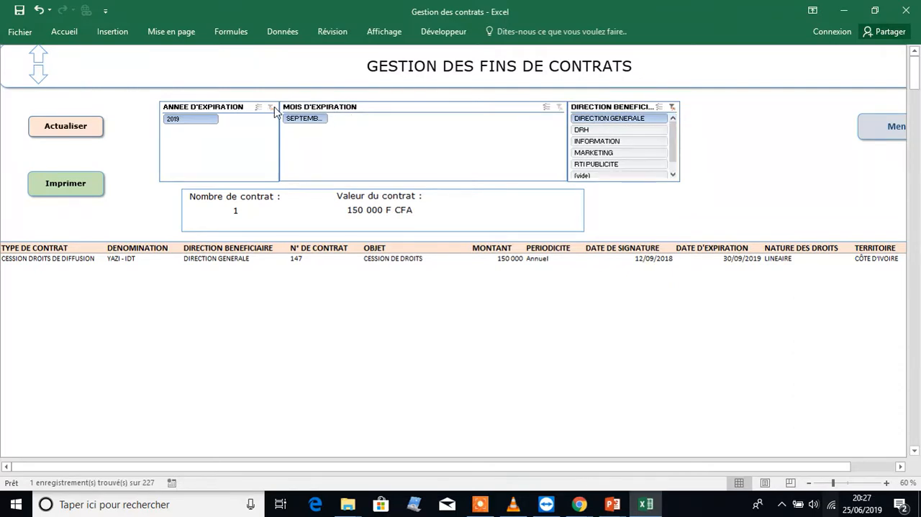
{"action": "left_click", "coordinate": [671, 108]}
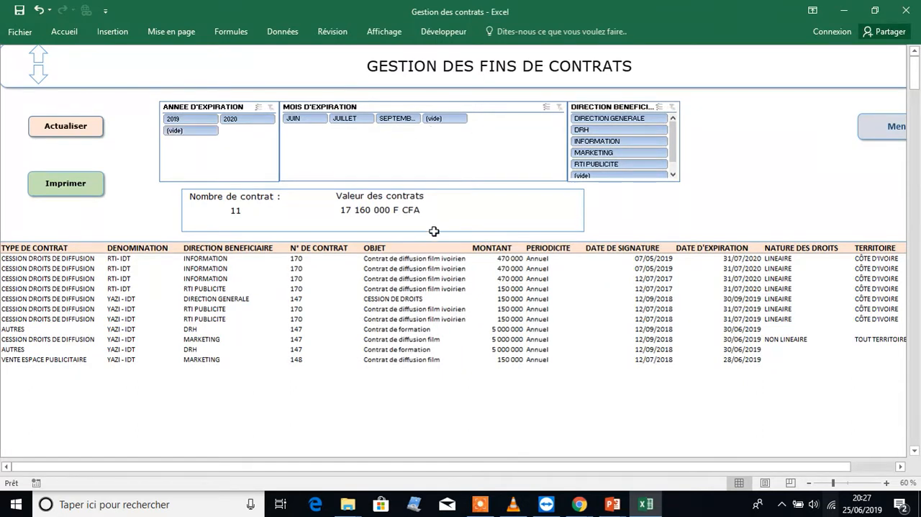
{"action": "left_click", "coordinate": [874, 137]}
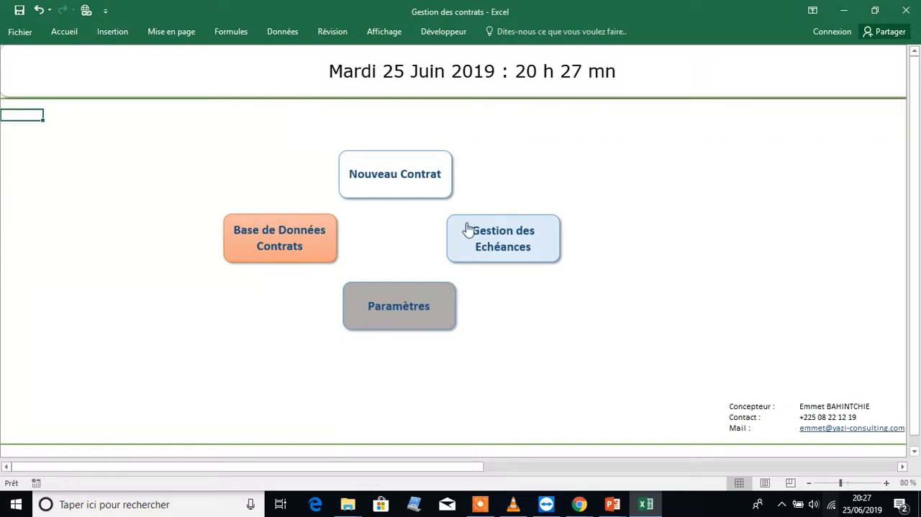
{"action": "left_click", "coordinate": [240, 257]}
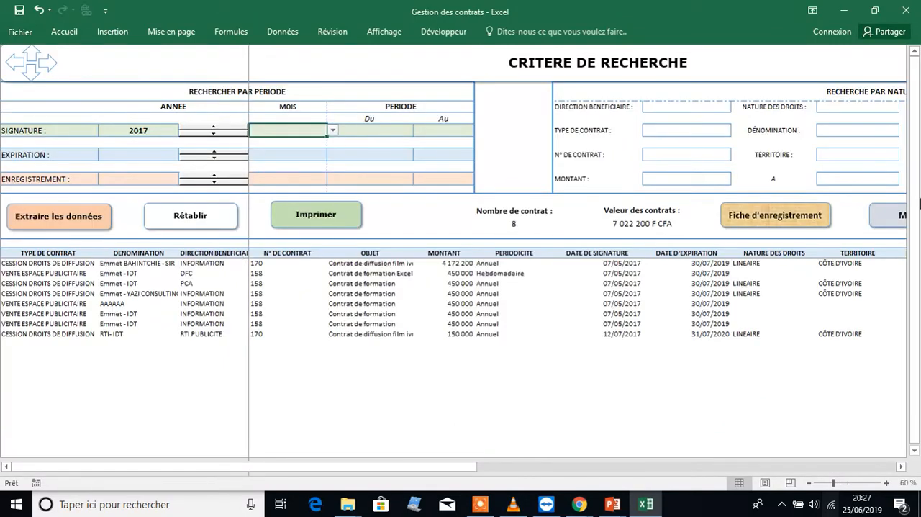